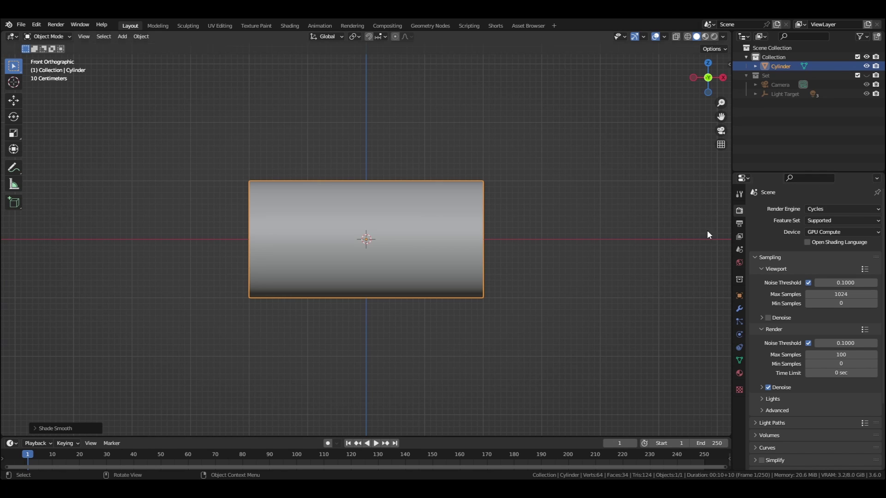
# Step: Show the modifier properties of the selected cylinder
pyautogui.click(739, 309)
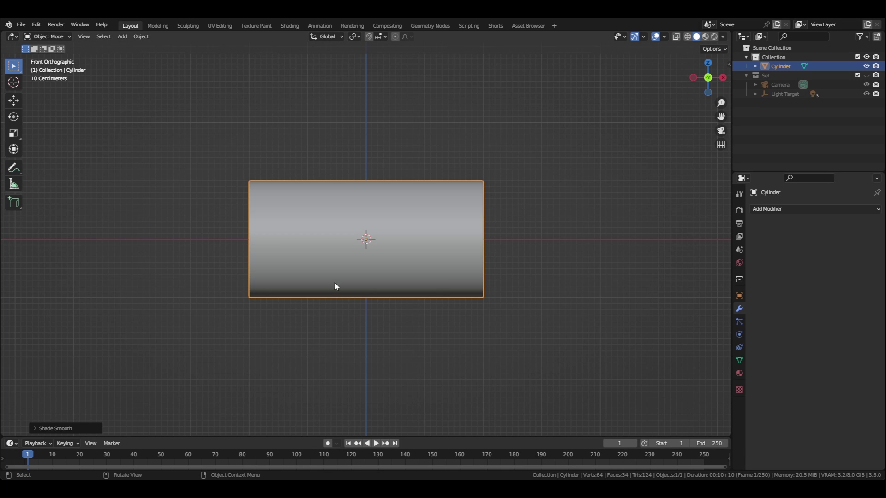
pyautogui.moveTo(361, 243); pyautogui.dragTo(403, 306, button='middle')
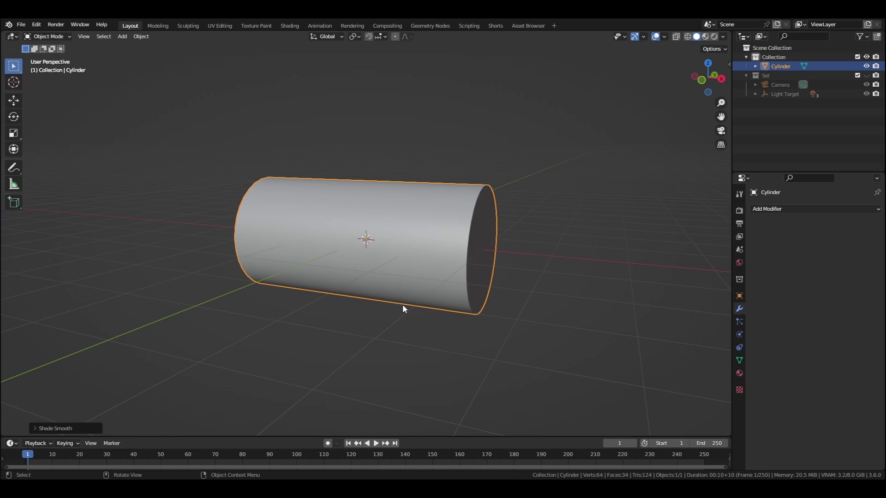
pyautogui.press('KP_1')
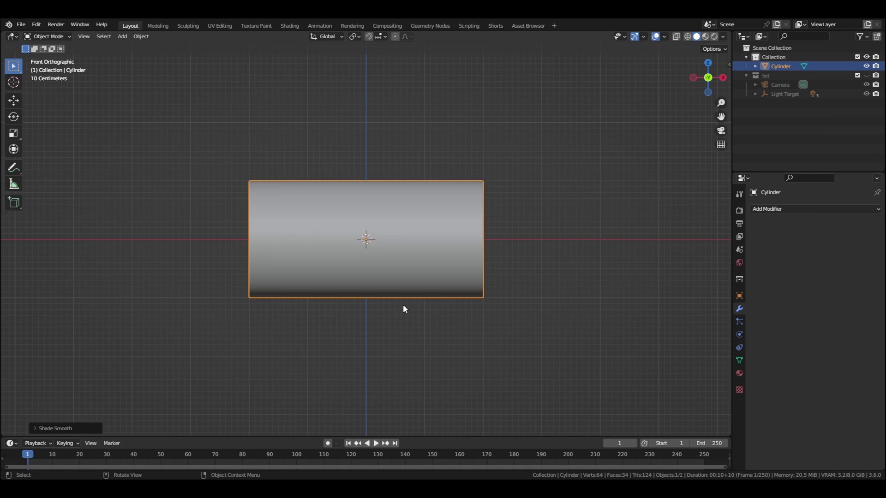
# Step: Add a second cylinder mesh at the origin and rotate its geometry 90 degrees in Edit Mode
pyautogui.hotkey('shift', 'a')
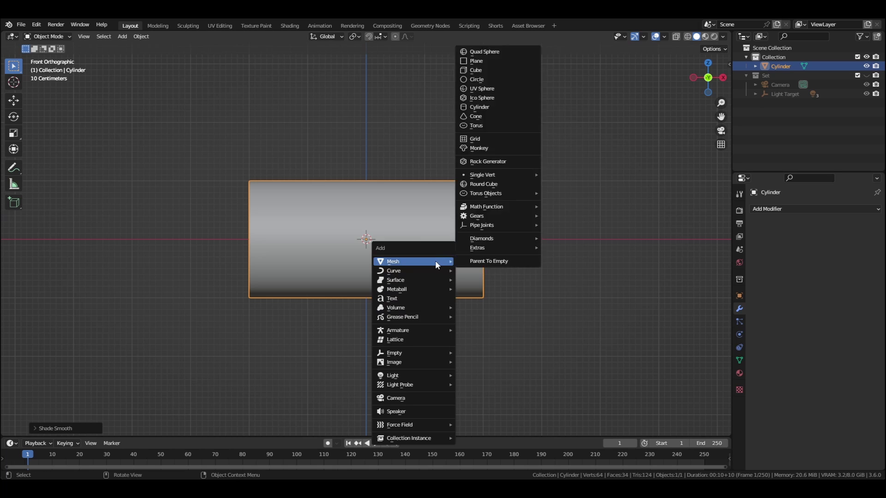
pyautogui.moveTo(422, 271)
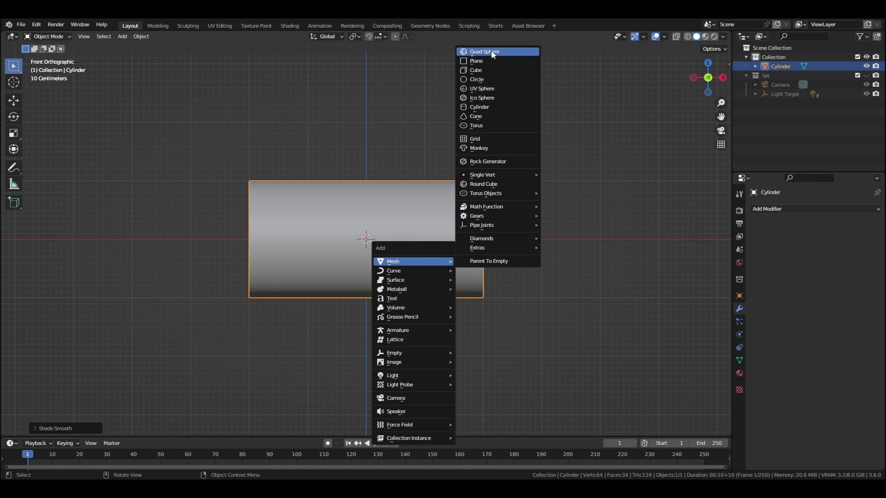
pyautogui.click(492, 107)
pyautogui.press('Tab')
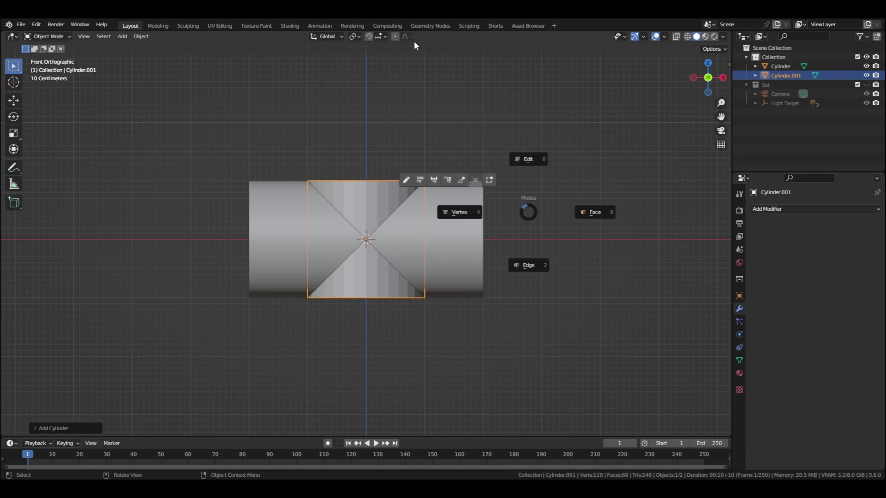
pyautogui.press('Tab')
pyautogui.write('r')
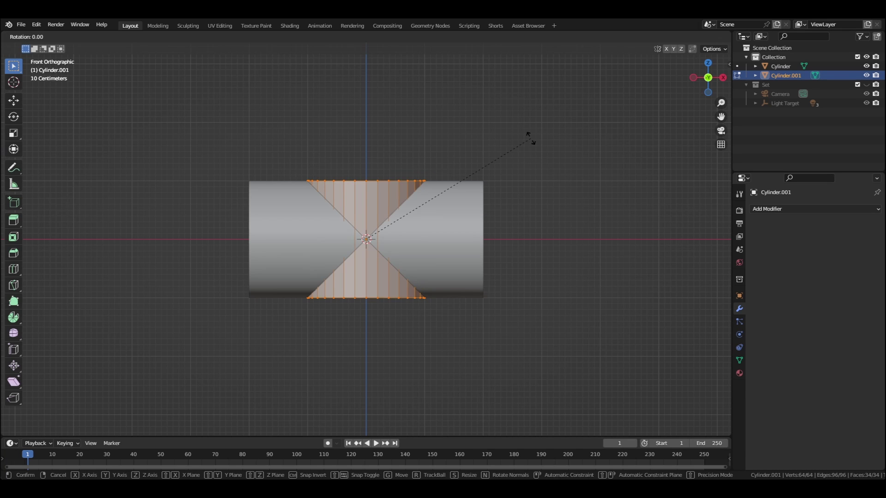
pyautogui.write('90')
pyautogui.press('Return')
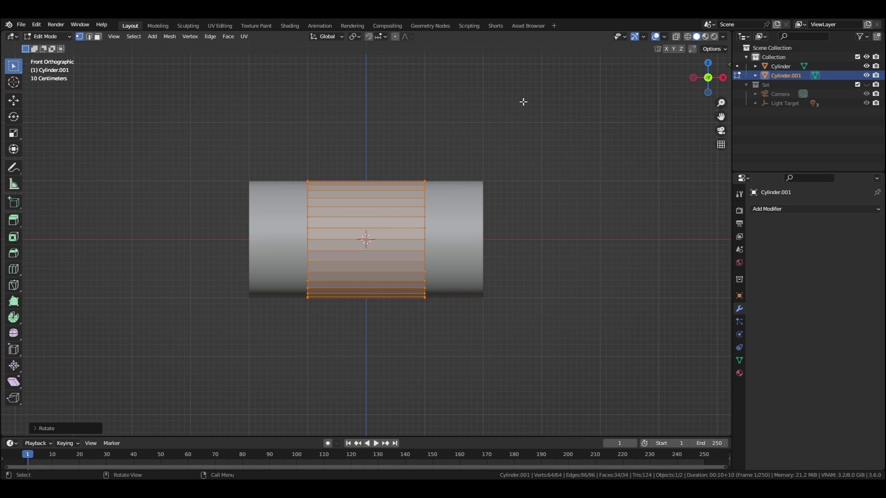
# Step: Scale the new cylinder slightly wider than the main one and narrow it to a ring with an X scale of about 0.4
pyautogui.press('s')
pyautogui.click(532, 83)
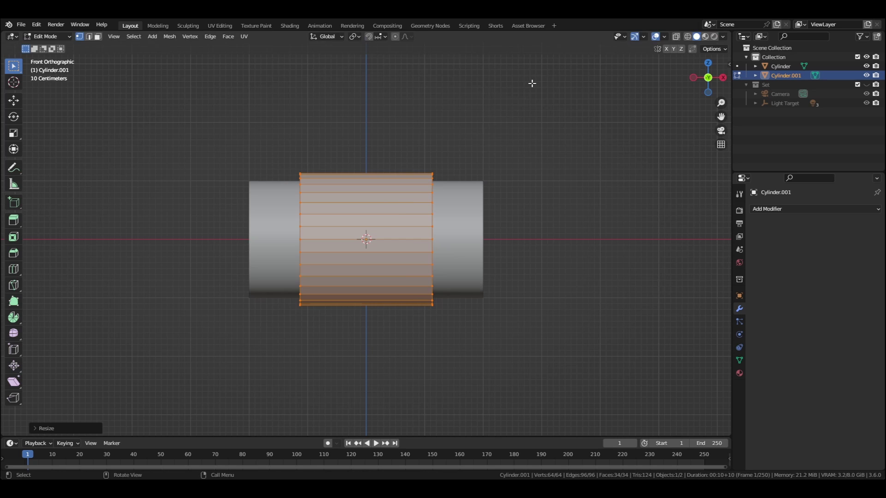
pyautogui.press('s')
pyautogui.press('x')
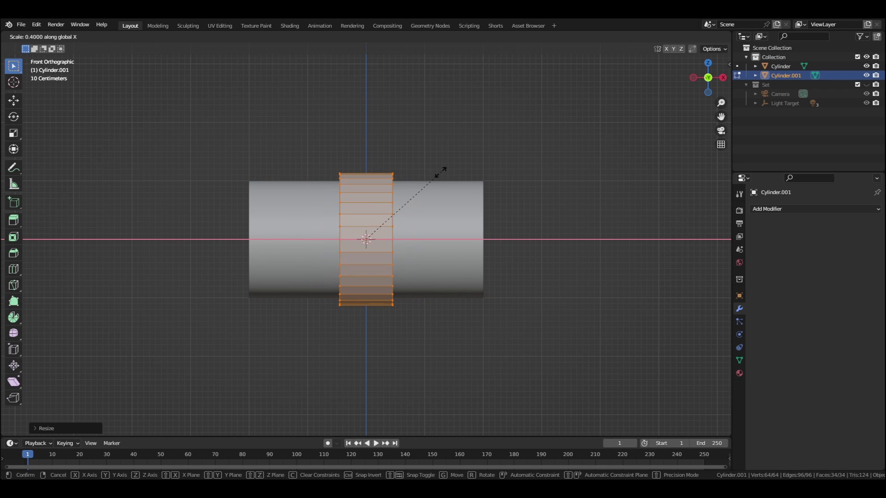
pyautogui.click(432, 187)
# Step: Return to Object Mode and apply Shade Smooth to the ring
pyautogui.hotkey('ctrl', 'Tab')
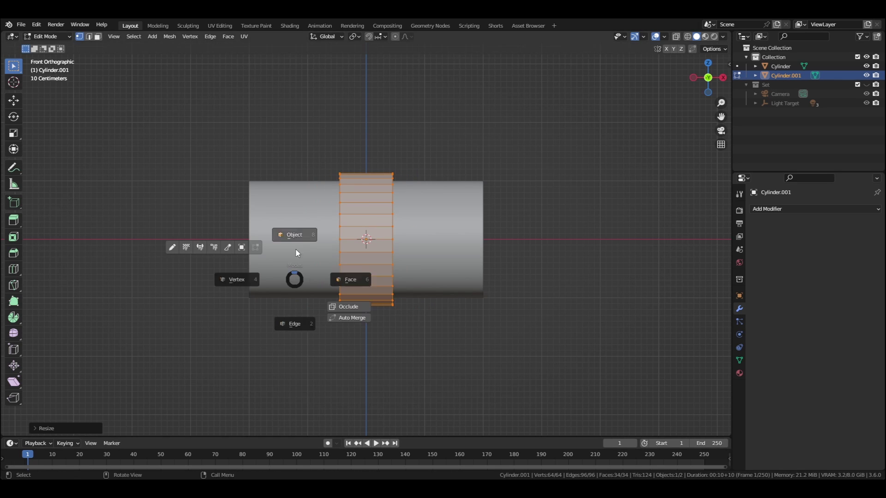
pyautogui.click(295, 250)
pyautogui.rightClick(369, 224)
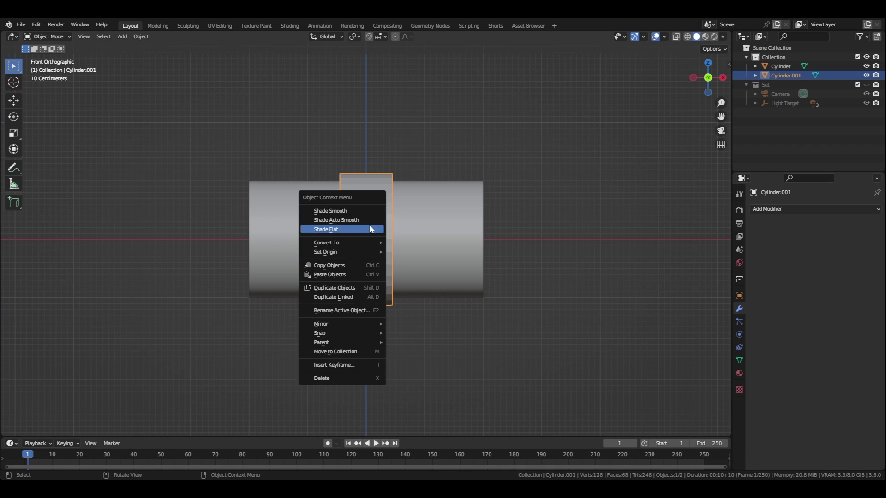
pyautogui.click(369, 226)
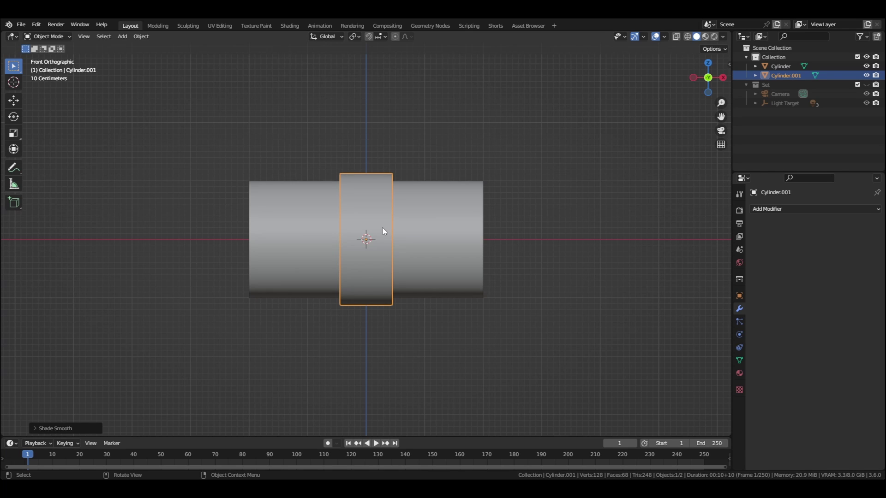
# Step: Add a Mirror modifier on the X axis to the ring
pyautogui.click(801, 212)
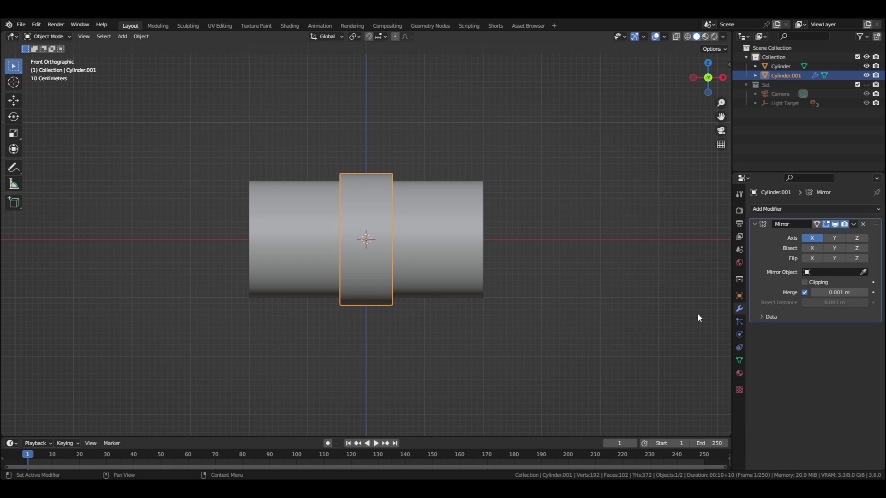
pyautogui.click(694, 317)
pyautogui.moveTo(412, 169); pyautogui.dragTo(382, 227, button='middle')
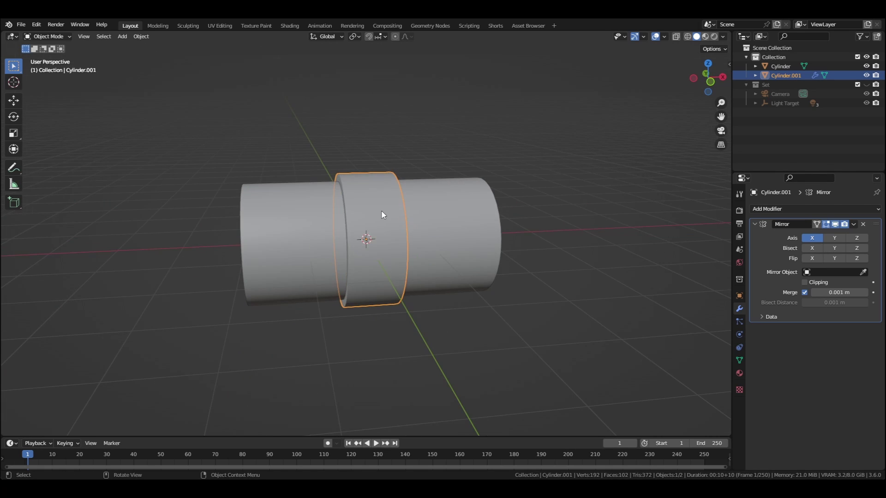
pyautogui.press('KP_1')
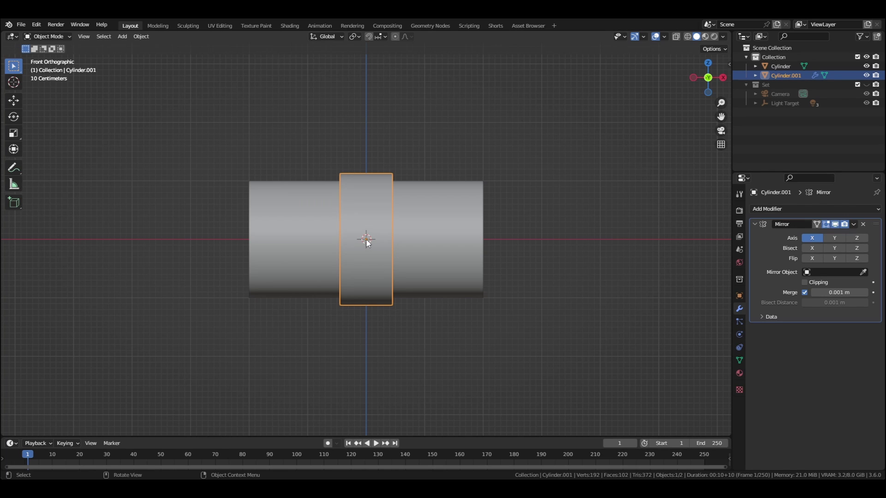
# Step: Try moving the ring's geometry along X in Edit Mode to preview the mirroring, cancel the move and return to Object Mode
pyautogui.hotkey('ctrl', 'Tab')
pyautogui.click(383, 192)
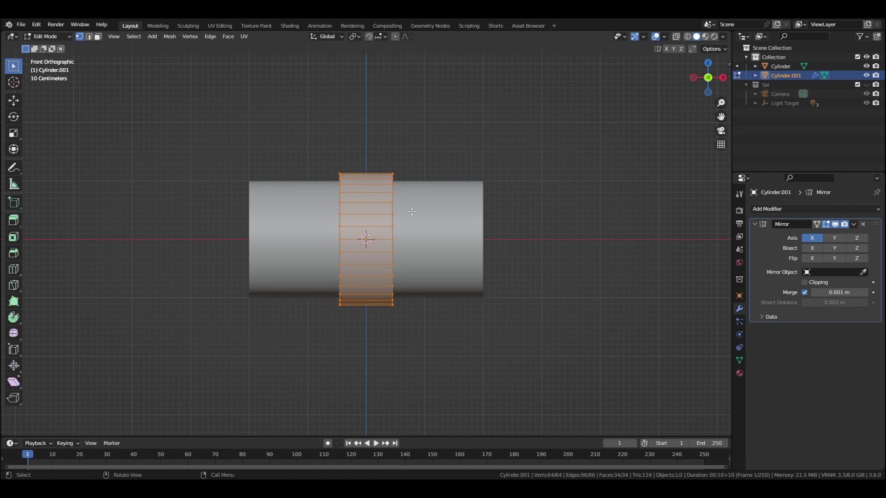
pyautogui.press('g')
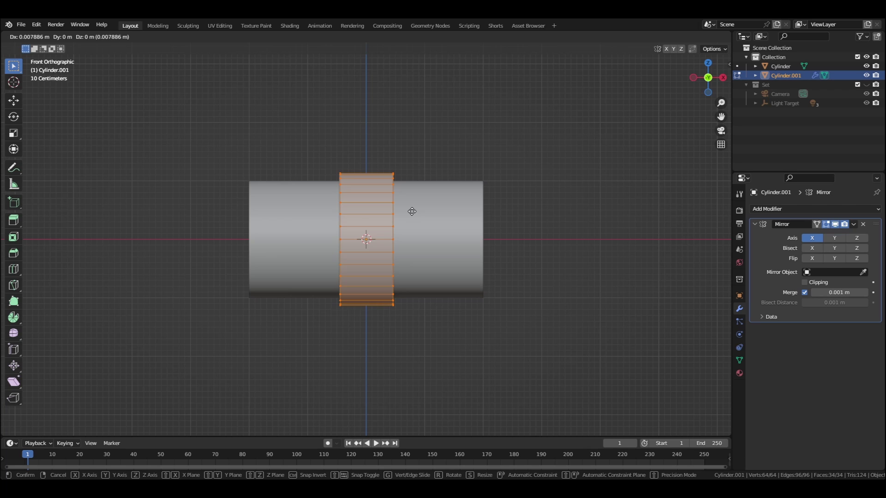
pyautogui.press('x')
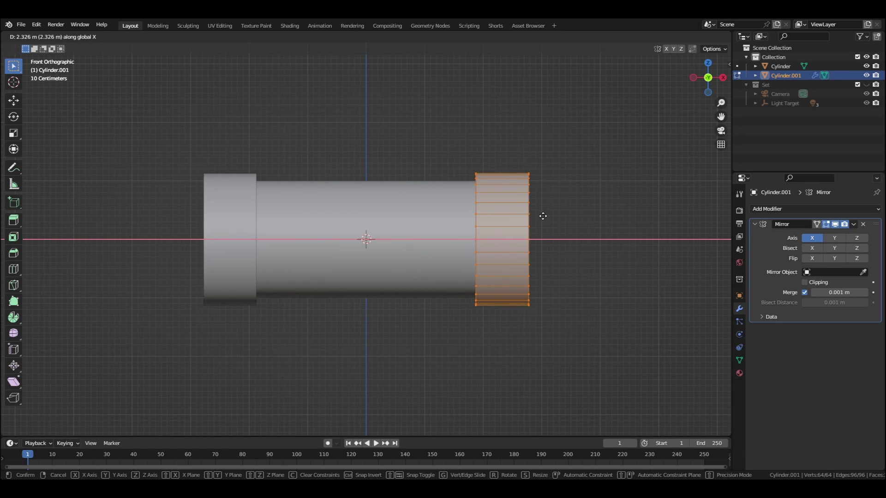
pyautogui.rightClick(629, 236)
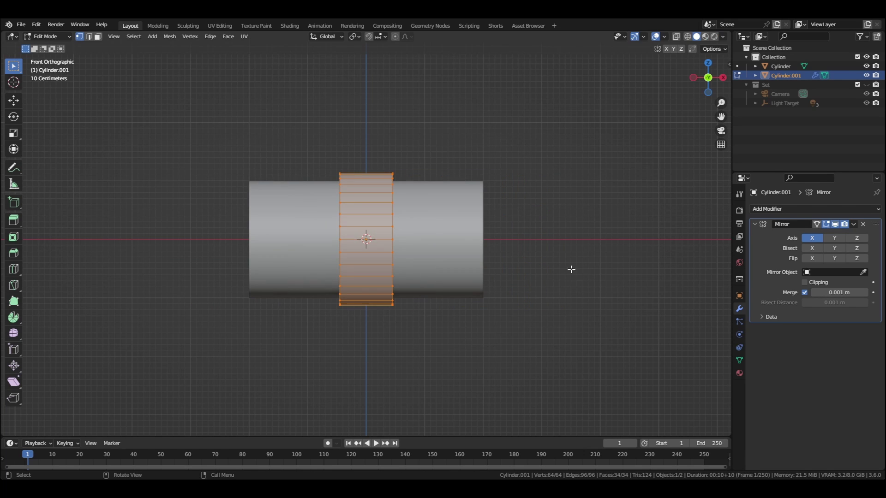
pyautogui.press('Tab')
pyautogui.rightClick(468, 193)
pyautogui.press('Tab')
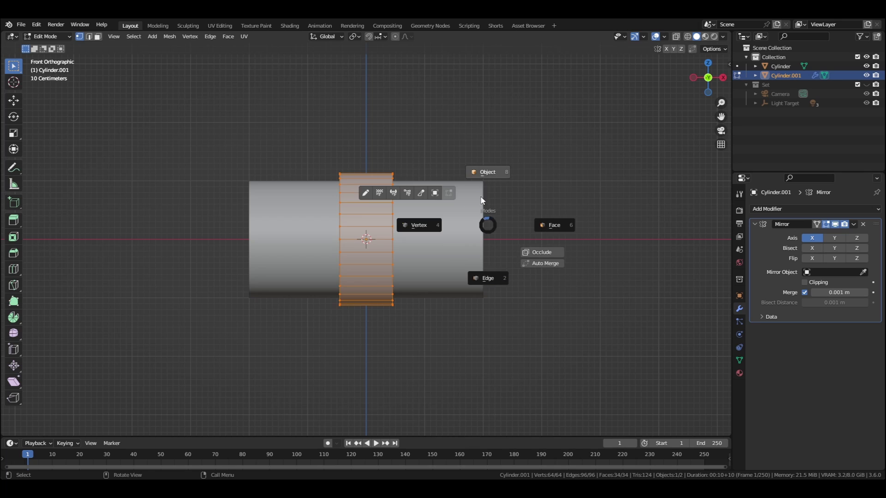
pyautogui.click(483, 200)
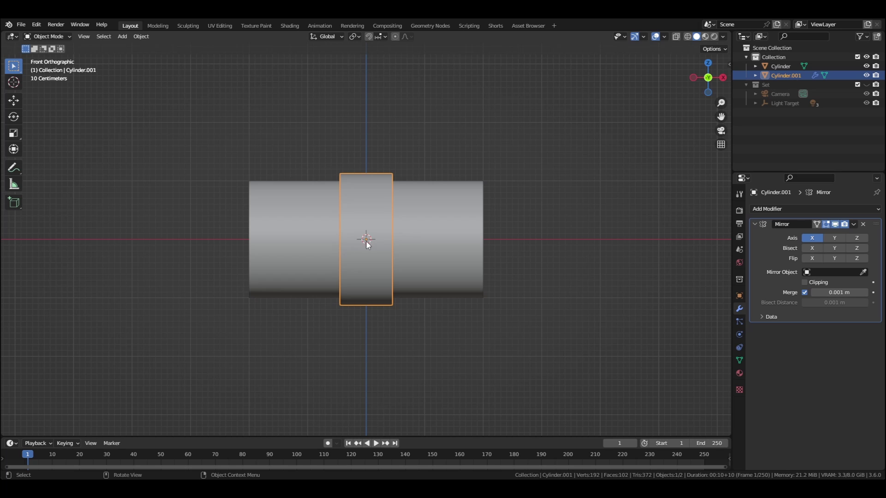
# Step: Move the ring object along X to the end of the main cylinder and set its Mirror Object to Cylinder
pyautogui.press('g')
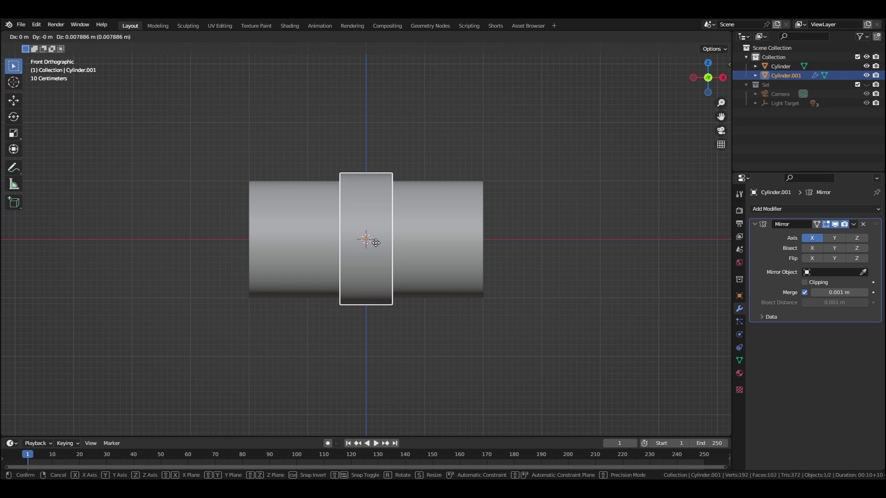
pyautogui.press('x')
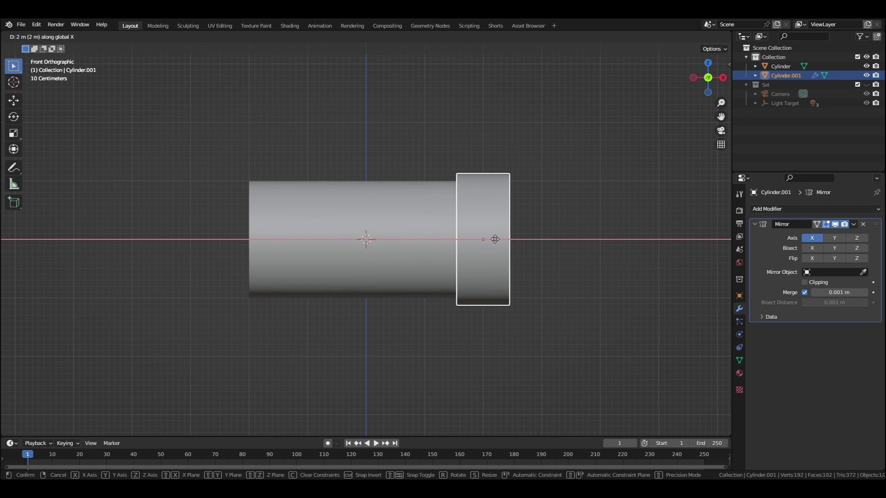
pyautogui.click(495, 245)
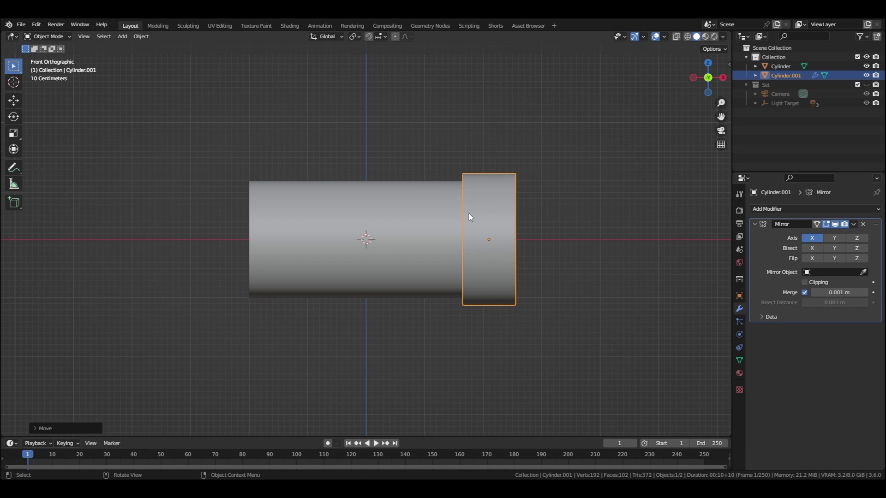
pyautogui.click(863, 272)
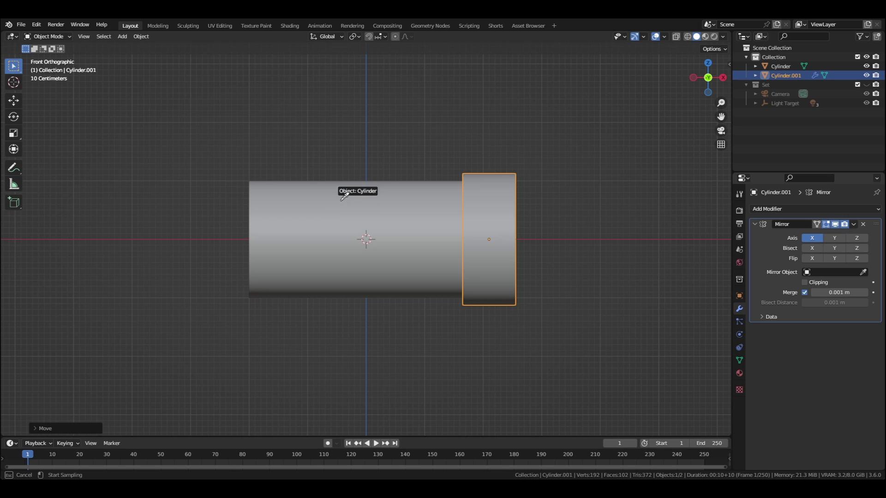
pyautogui.click(367, 203)
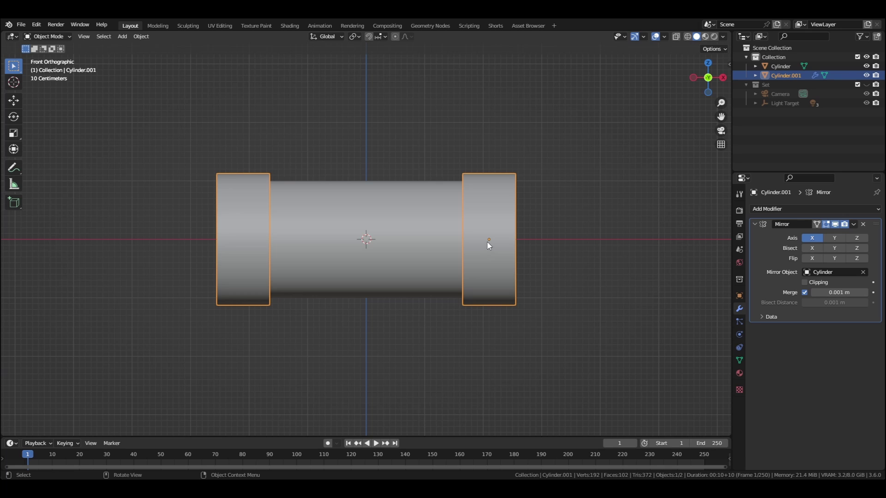
# Step: Try moving the main cylinder to preview its effect on the mirrored ring, and cancel the move
pyautogui.click(407, 238)
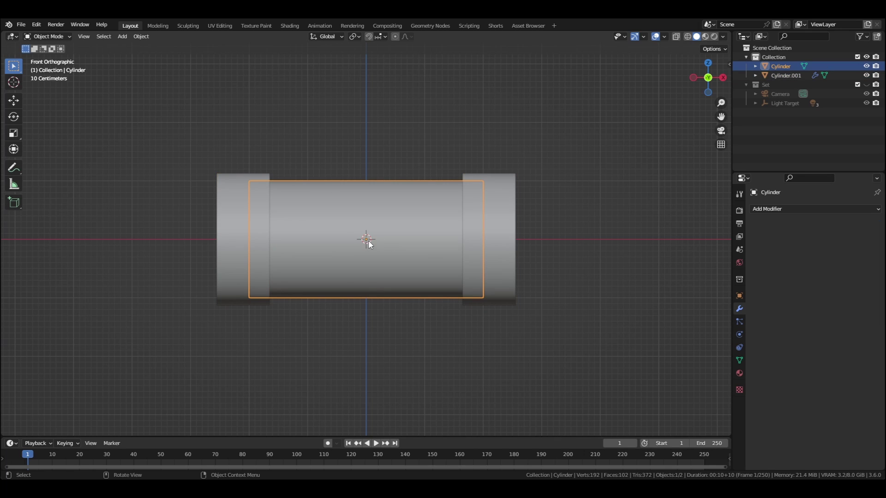
pyautogui.press('g')
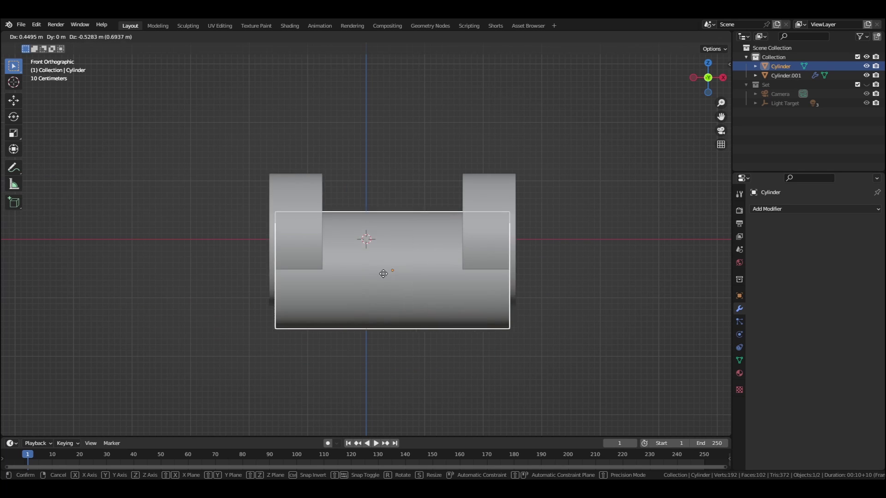
pyautogui.rightClick(441, 325)
pyautogui.moveTo(442, 325); pyautogui.dragTo(524, 267, button='middle')
# Step: Select the end ring and fully crease the edges of its two flat end faces in Edit Mode
pyautogui.click(522, 257)
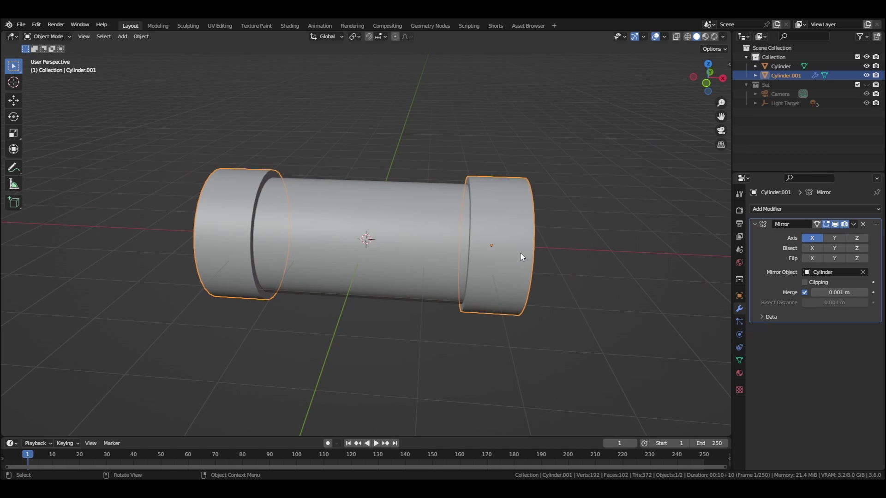
pyautogui.press('KP_1')
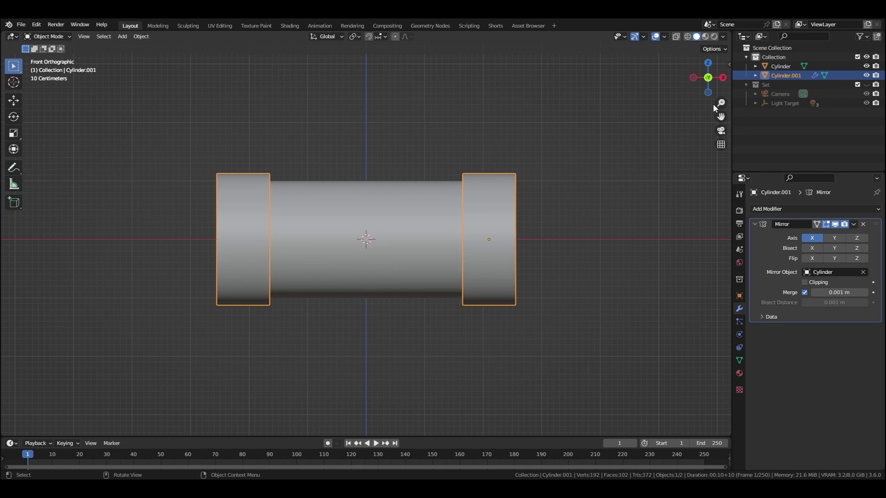
pyautogui.keyDown('shift'); pyautogui.moveTo(478, 204); pyautogui.dragTo(467, 315, button='middle'); pyautogui.keyUp('shift')
pyautogui.press('Tab')
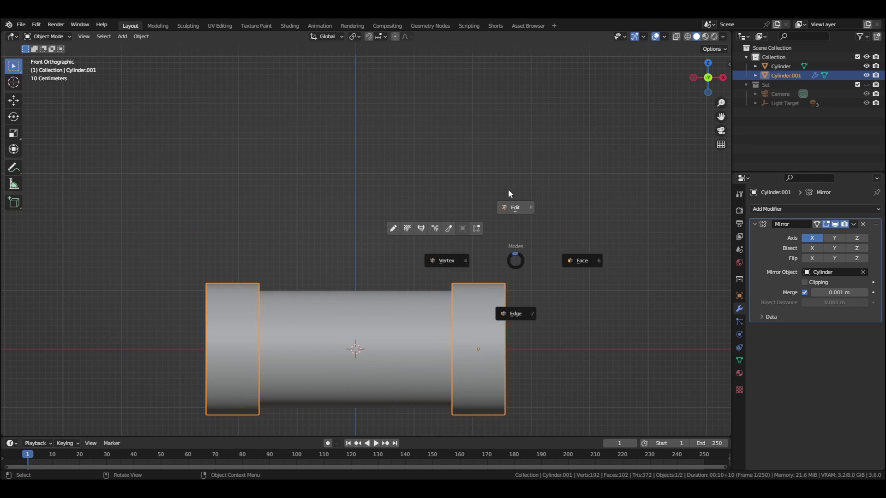
pyautogui.click(510, 193)
pyautogui.press('Tab')
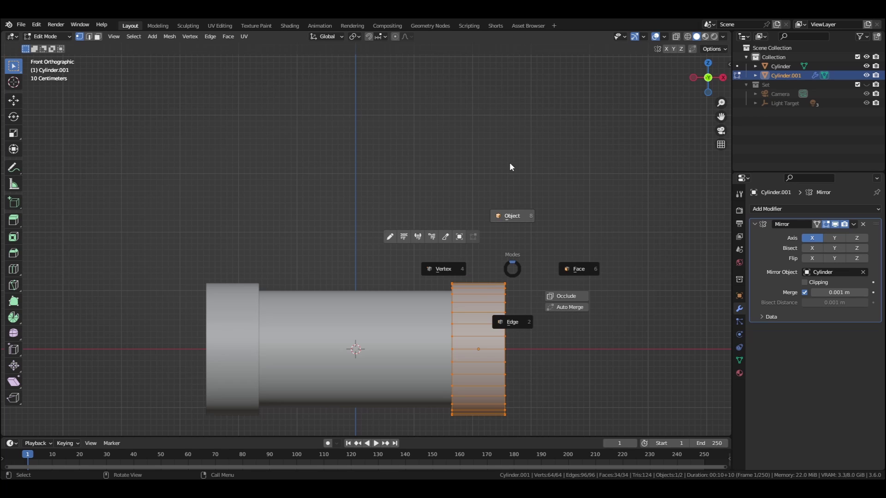
pyautogui.press('Escape')
pyautogui.moveTo(522, 260); pyautogui.dragTo(452, 259, button='middle')
pyautogui.press('3')
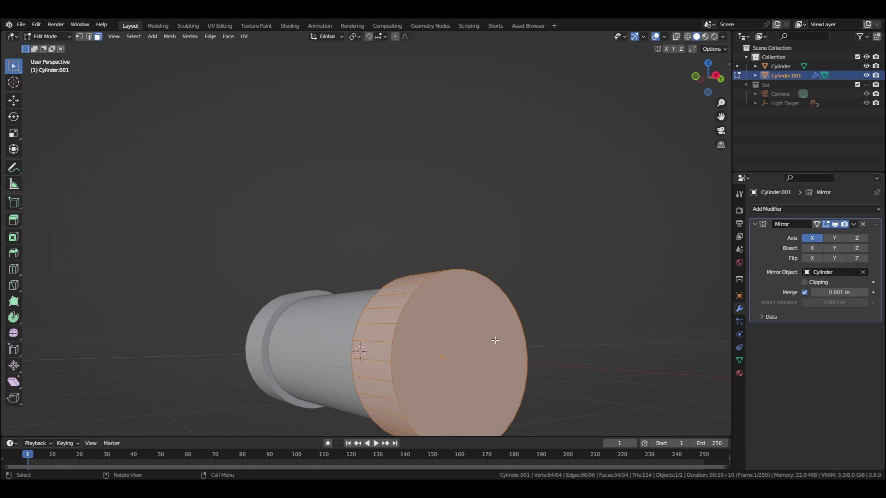
pyautogui.click(476, 349)
pyautogui.moveTo(476, 350); pyautogui.dragTo(598, 359, button='middle')
pyautogui.keyDown('shift'); pyautogui.click(471, 310); pyautogui.keyUp('shift')
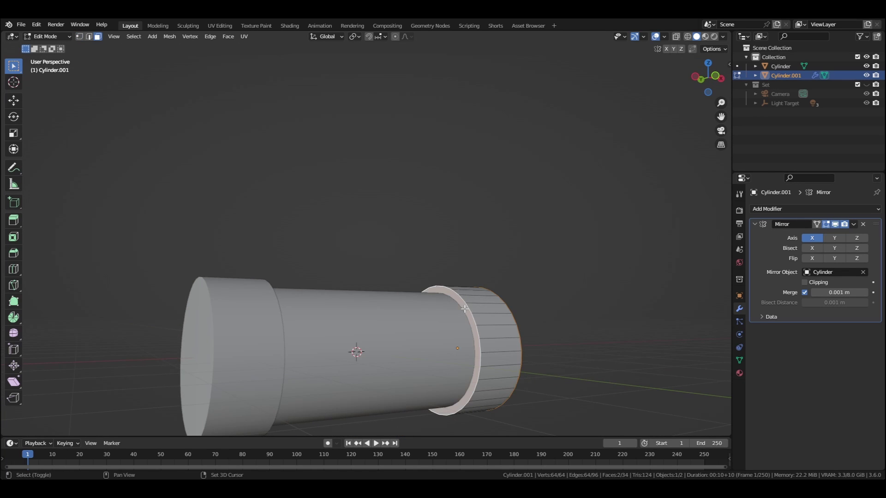
pyautogui.hotkey('shift', 'e')
pyautogui.click(596, 151)
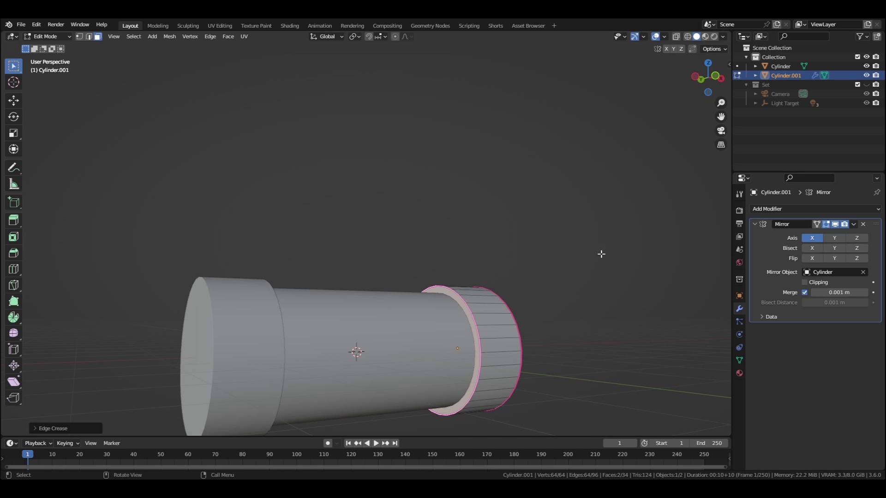
# Step: Return to Object Mode, add a level 2 Subdivision modifier to the ring, and remove its Mirror modifier
pyautogui.press('Tab')
pyautogui.click(583, 162)
pyautogui.moveTo(616, 265); pyautogui.dragTo(599, 278, button='middle')
pyautogui.hotkey('ctrl', '2')
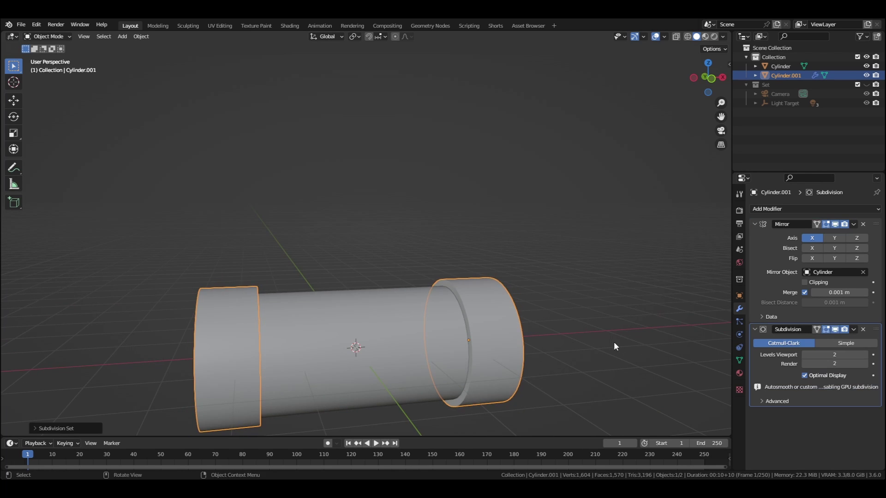
pyautogui.moveTo(614, 342); pyautogui.dragTo(649, 333, button='middle')
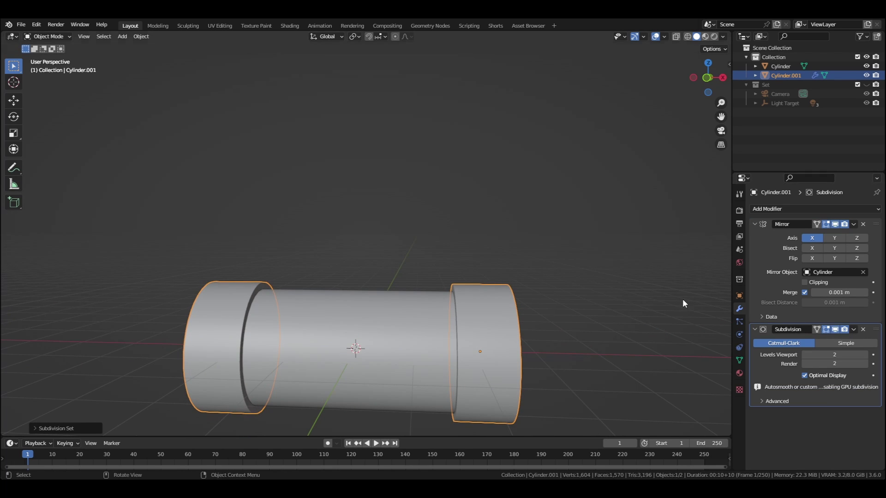
pyautogui.click(862, 225)
# Step: Select the ring's four top faces in Edit Mode and extrude them upward in two successive segments
pyautogui.moveTo(716, 325); pyautogui.dragTo(483, 230, button='middle')
pyautogui.press('Tab')
pyautogui.press('KP_7')
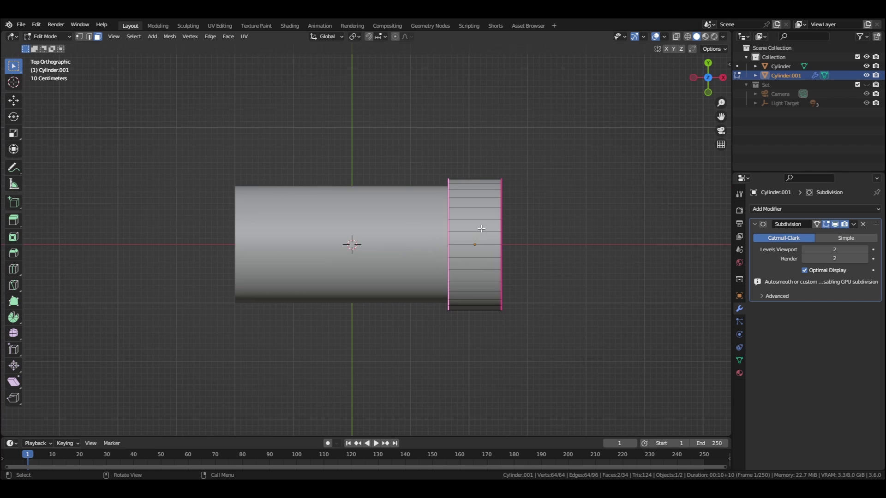
pyautogui.click(481, 229)
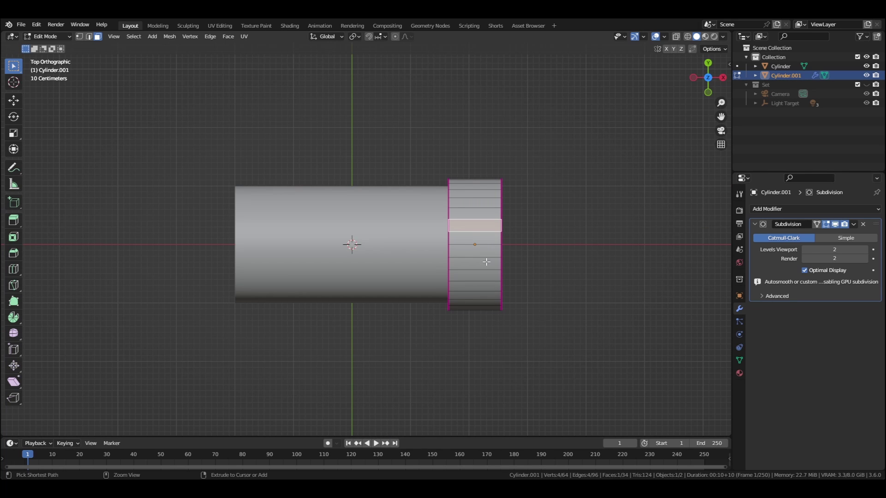
pyautogui.keyDown('ctrl'); pyautogui.click(487, 262); pyautogui.keyUp('ctrl')
pyautogui.moveTo(486, 261); pyautogui.dragTo(512, 198, button='middle')
pyautogui.press('KP_1')
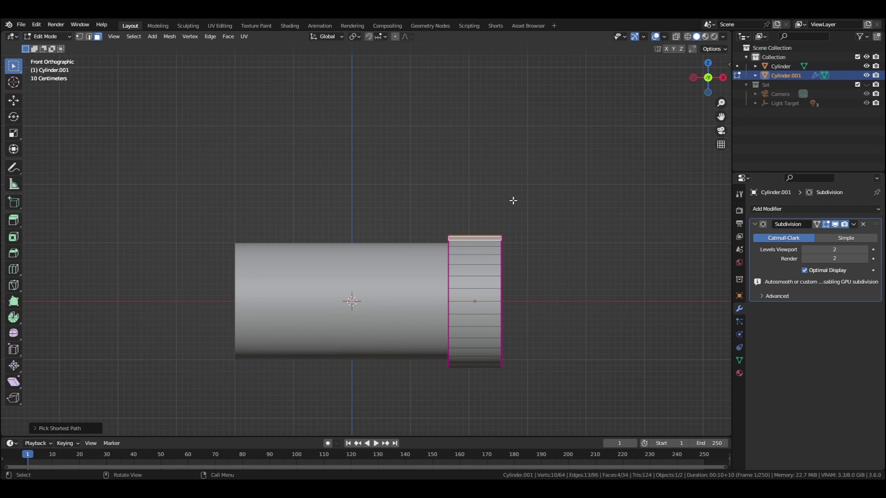
pyautogui.press('e')
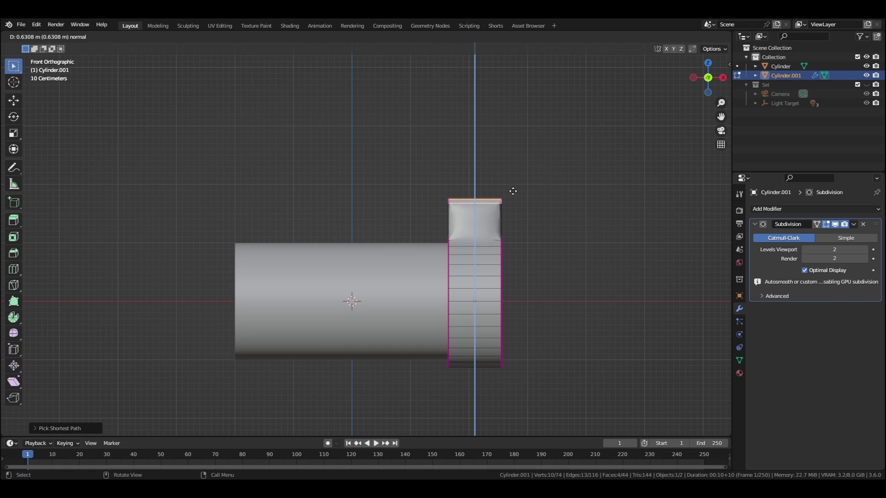
pyautogui.click(517, 195)
pyautogui.press('e')
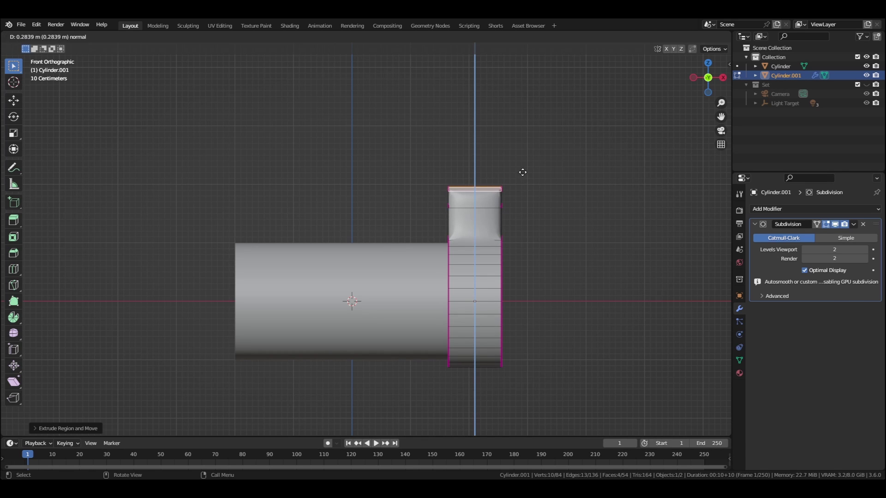
pyautogui.click(510, 190)
# Step: Extrude the inner side faces of the upper segment along the main cylinder, past its centre, to form a handle bar
pyautogui.moveTo(510, 190); pyautogui.dragTo(459, 195, button='middle')
pyautogui.keyDown('ctrl'); pyautogui.click(427, 187); pyautogui.keyUp('ctrl')
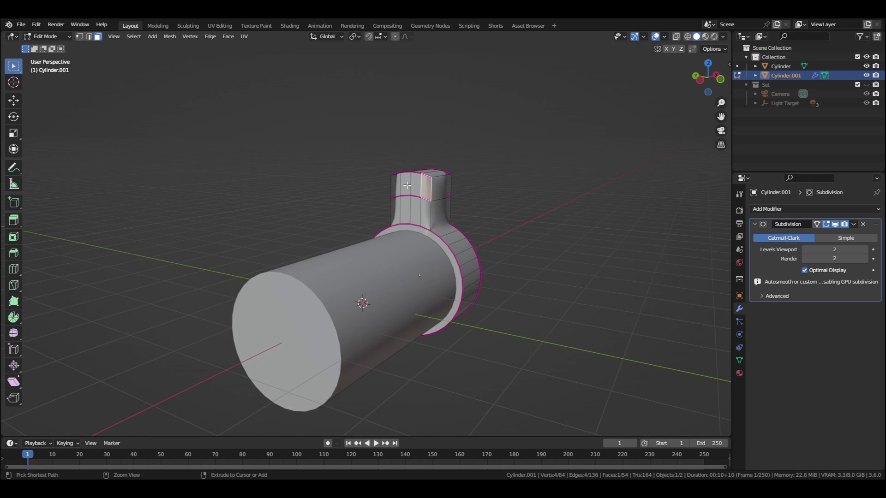
pyautogui.keyDown('ctrl'); pyautogui.click(398, 185); pyautogui.keyUp('ctrl')
pyautogui.moveTo(398, 184); pyautogui.dragTo(452, 217, button='middle')
pyautogui.press('e')
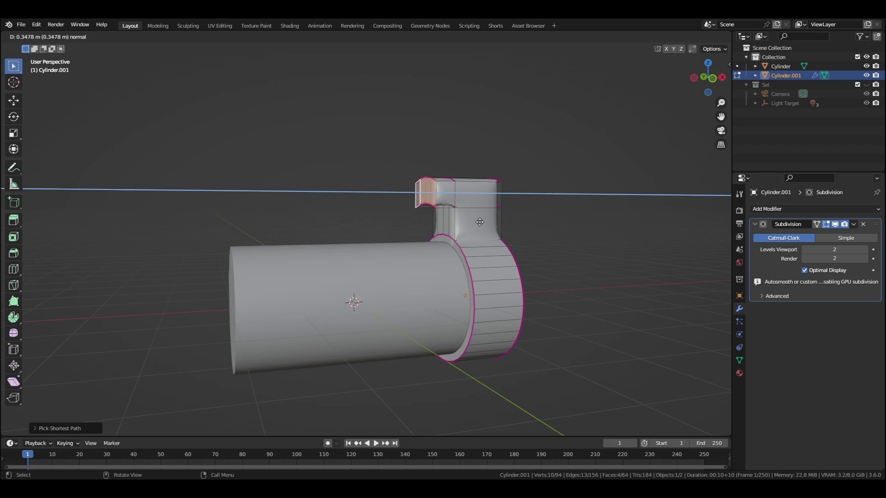
pyautogui.click(352, 222)
pyautogui.moveTo(352, 223); pyautogui.dragTo(470, 255, button='middle')
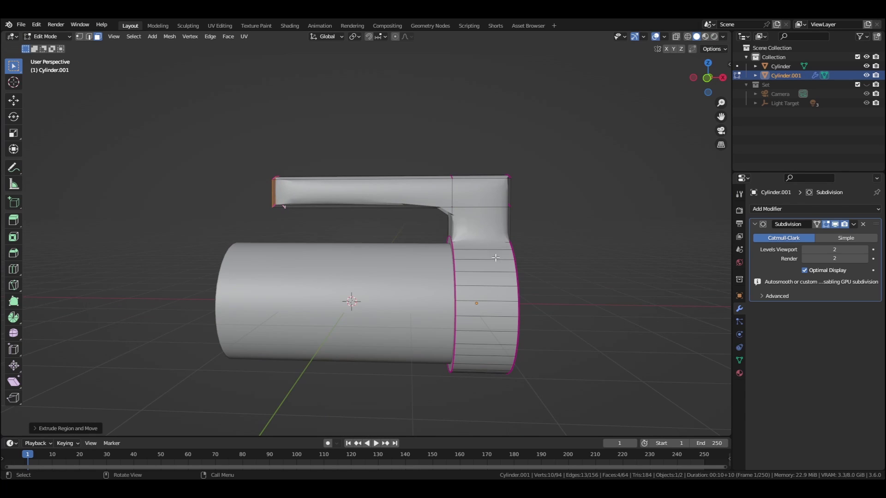
# Step: Return to Object Mode and add a Mirror modifier on the X axis below the Subdivision modifier
pyautogui.hotkey('ctrl', 'Tab')
pyautogui.click(519, 176)
pyautogui.moveTo(518, 176); pyautogui.dragTo(563, 262, button='middle')
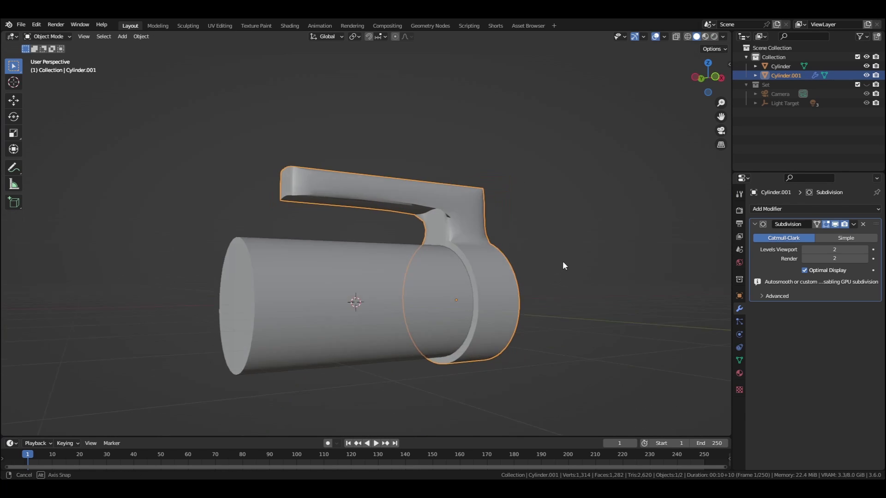
pyautogui.click(782, 209)
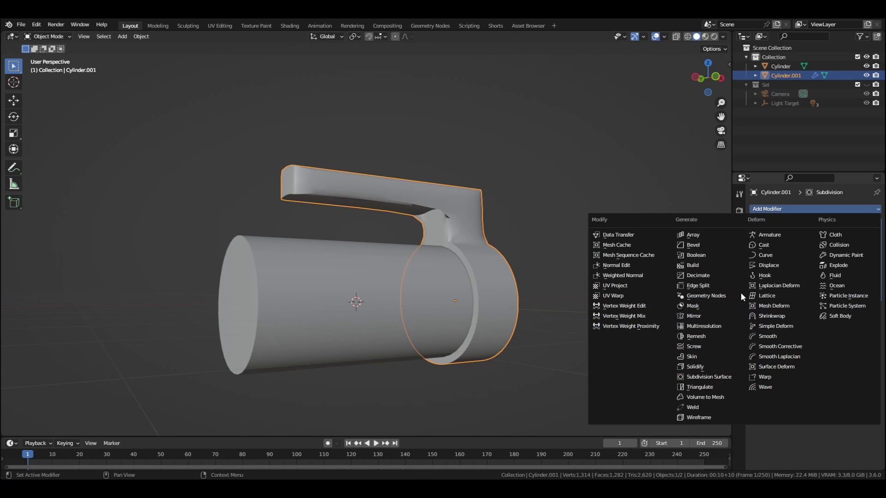
pyautogui.click(706, 316)
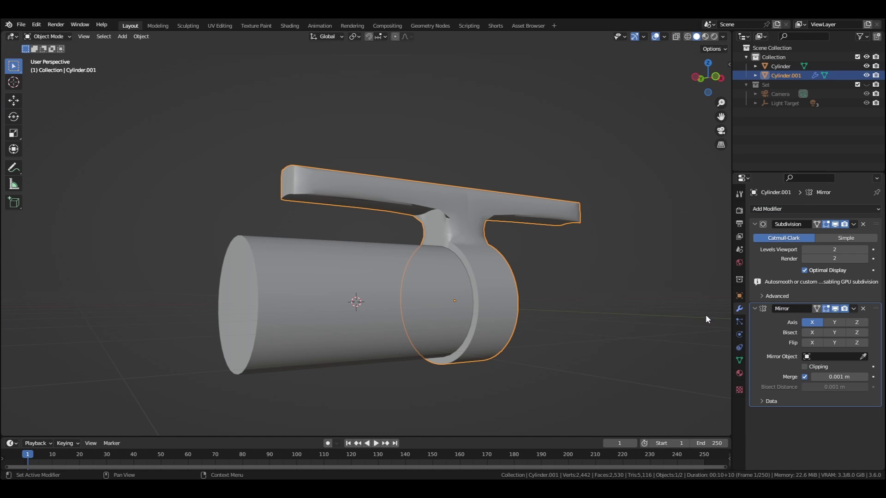
pyautogui.moveTo(549, 334); pyautogui.dragTo(577, 346, button='middle')
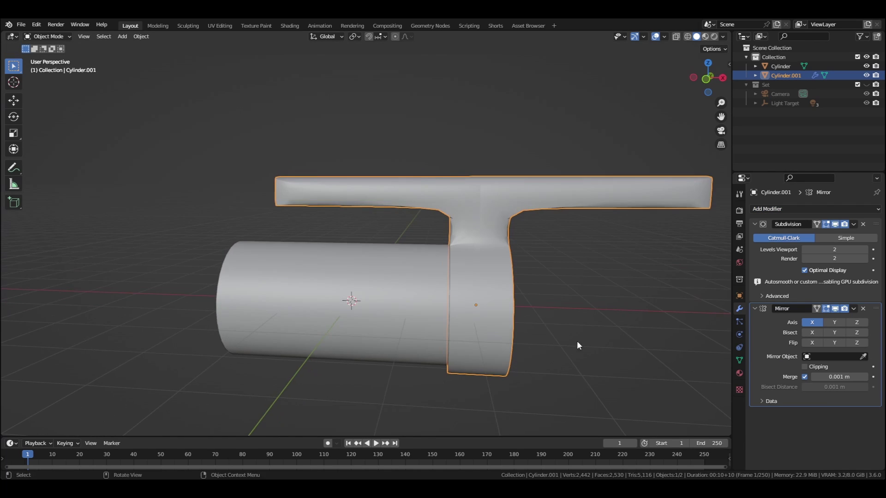
pyautogui.moveTo(675, 336); pyautogui.dragTo(711, 335, button='middle')
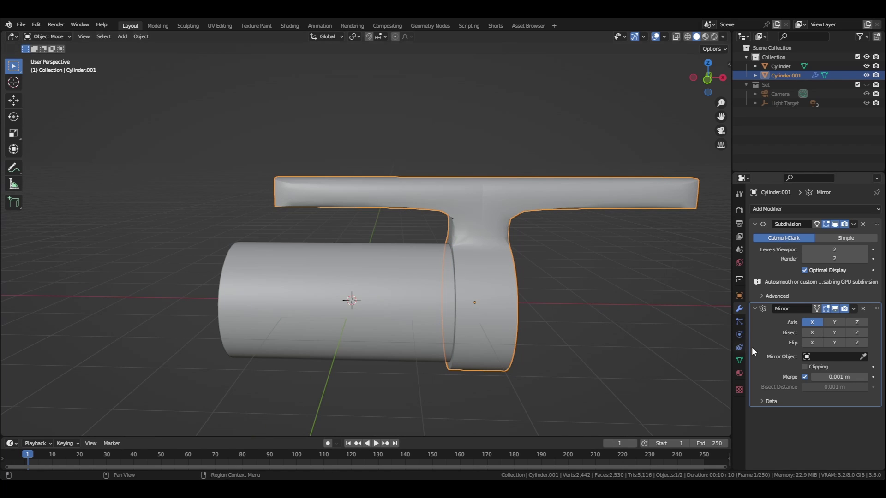
# Step: Set the Mirror modifier's Mirror Object to the main Cylinder
pyautogui.click(863, 356)
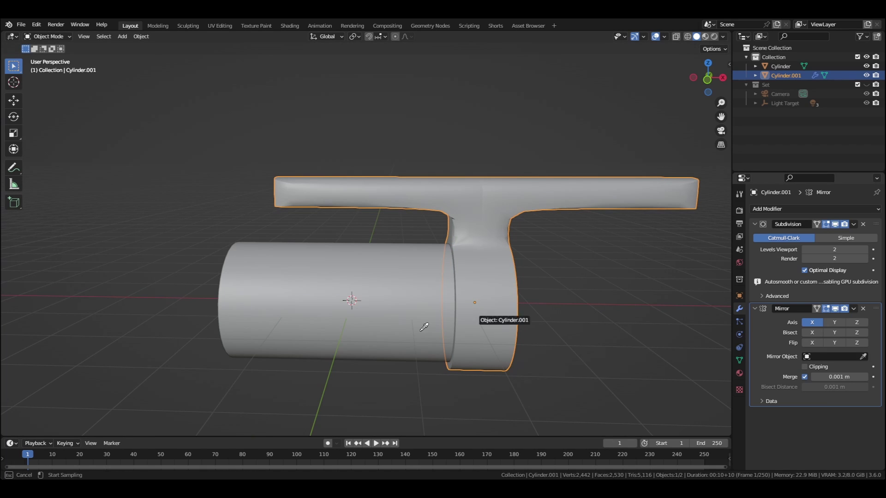
pyautogui.click(348, 322)
pyautogui.moveTo(348, 322); pyautogui.dragTo(316, 216, button='middle')
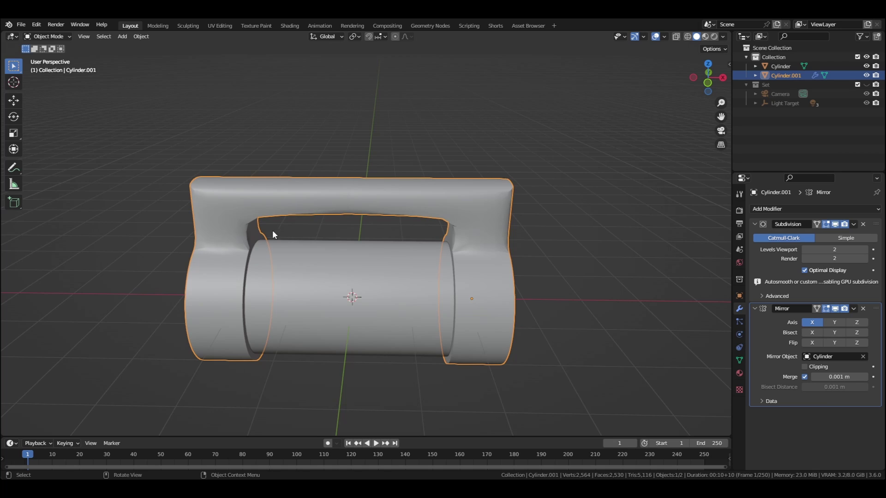
# Step: Move the handle's end vertices about 1.45 m along X to leave a central gap, and enable Clipping on the Mirror modifier
pyautogui.press('Tab')
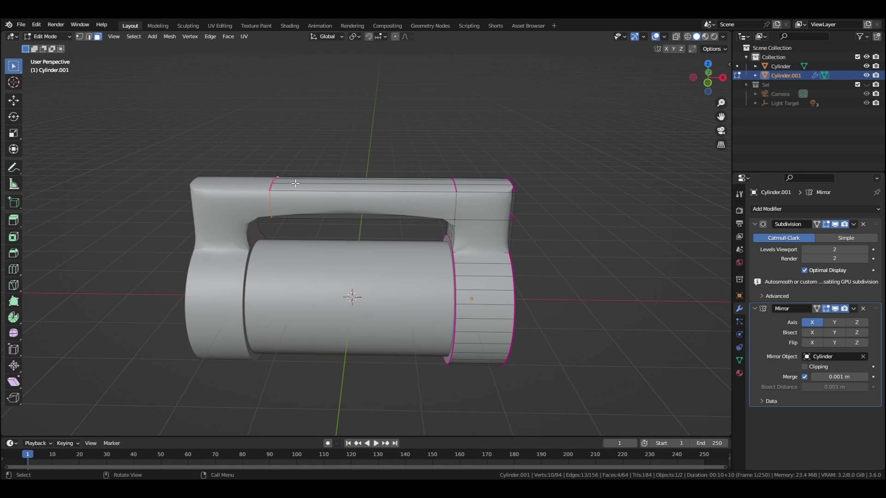
pyautogui.moveTo(301, 158); pyautogui.dragTo(314, 123, button='middle')
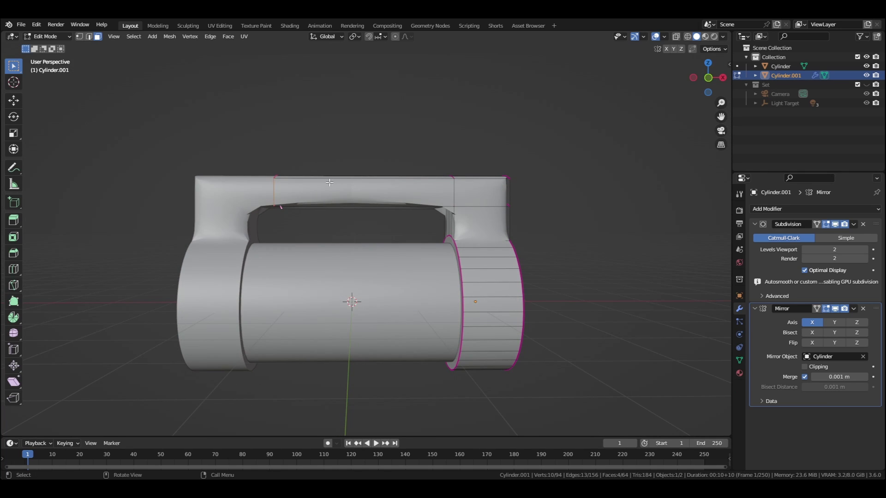
pyautogui.press('1')
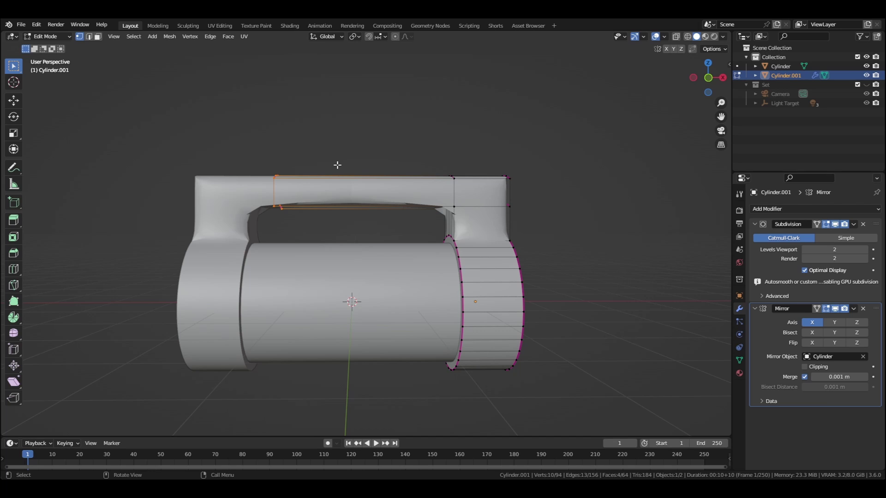
pyautogui.press('g')
pyautogui.press('x')
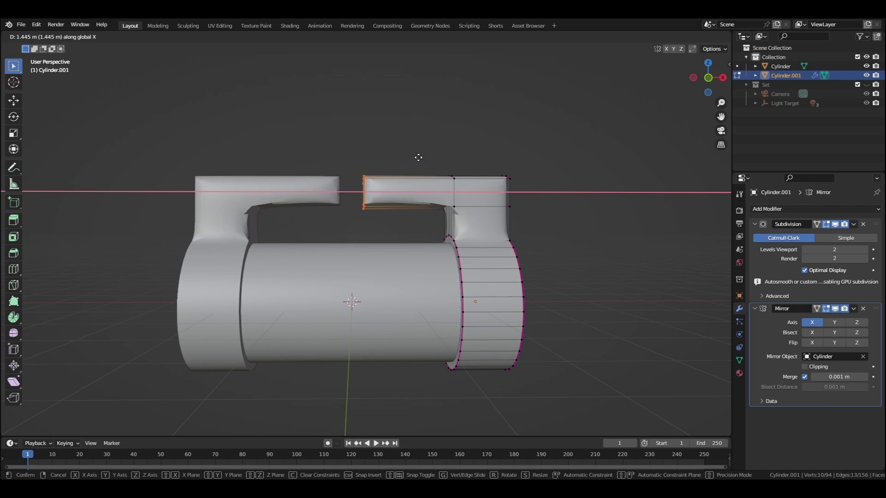
pyautogui.click(450, 195)
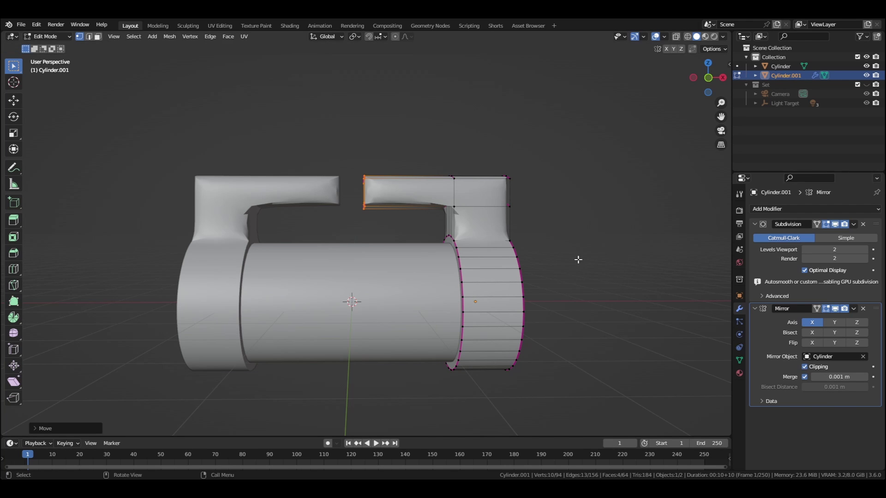
# Step: Move the handle's end vertices back along X until they meet the mirrored half at the centre plane
pyautogui.moveTo(577, 257); pyautogui.dragTo(512, 239, button='middle')
pyautogui.press('g')
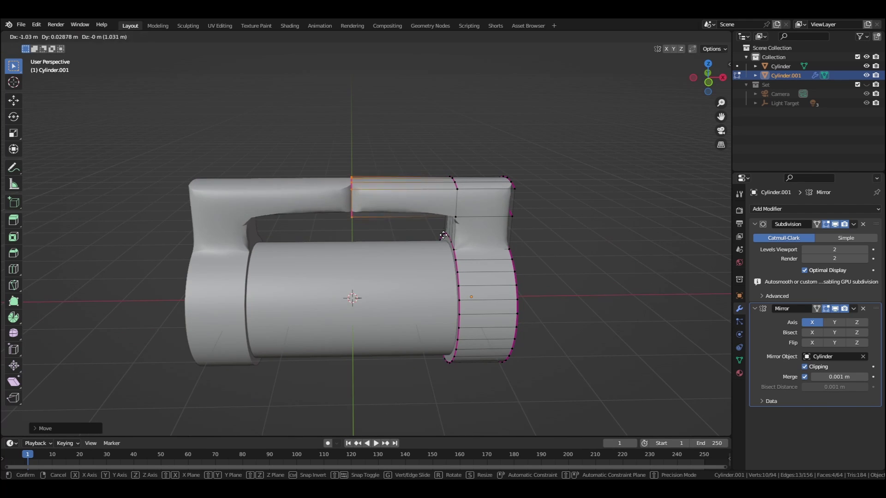
pyautogui.press('x')
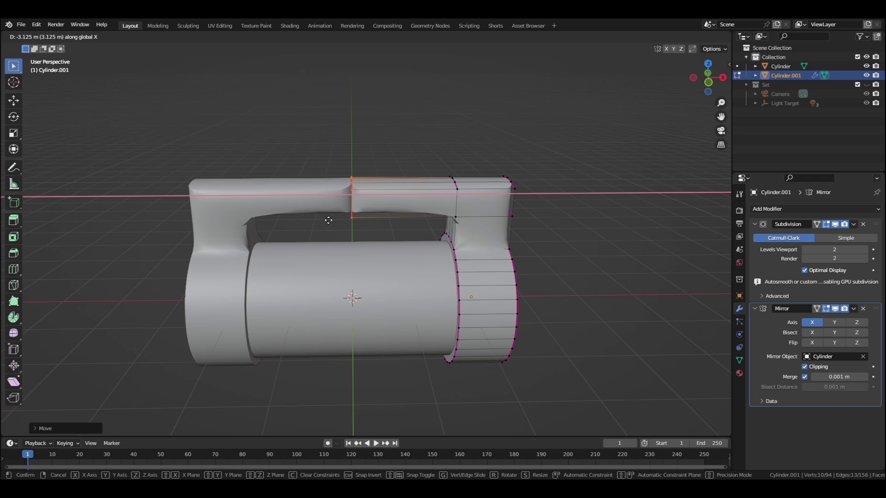
pyautogui.click(261, 218)
# Step: Try to pull the handle's end vertices away from the centre plane along X, and cancel the move
pyautogui.moveTo(261, 218); pyautogui.dragTo(379, 241, button='middle')
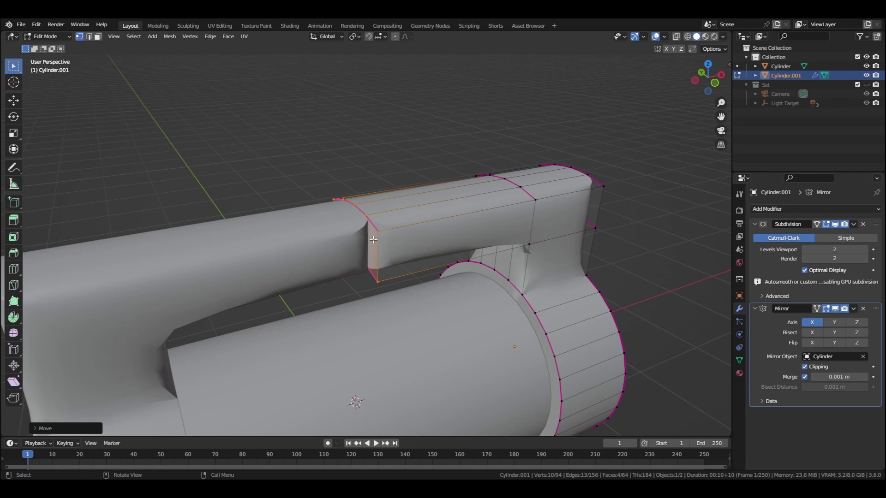
pyautogui.press('g')
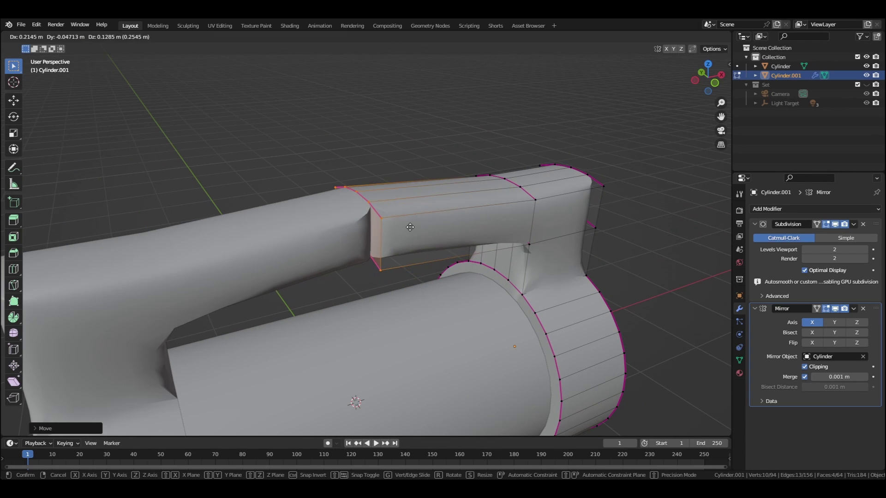
pyautogui.press('x')
pyautogui.rightClick(392, 245)
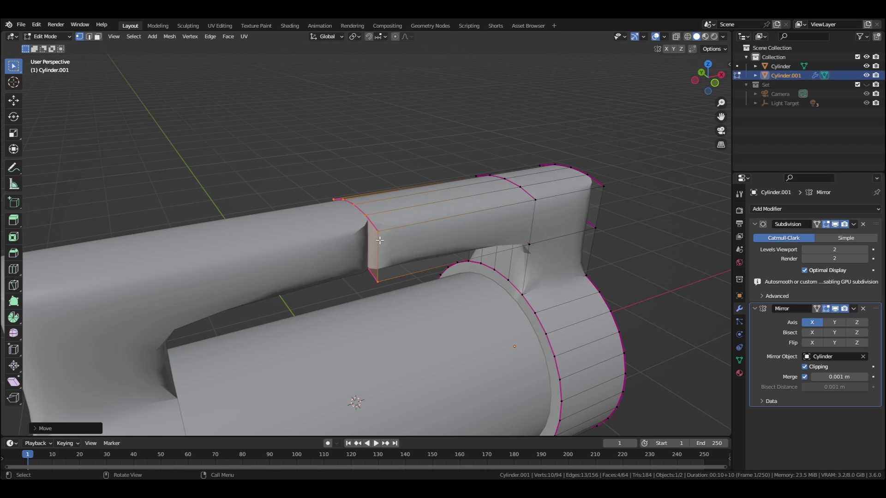
pyautogui.moveTo(379, 240); pyautogui.dragTo(529, 200, button='middle')
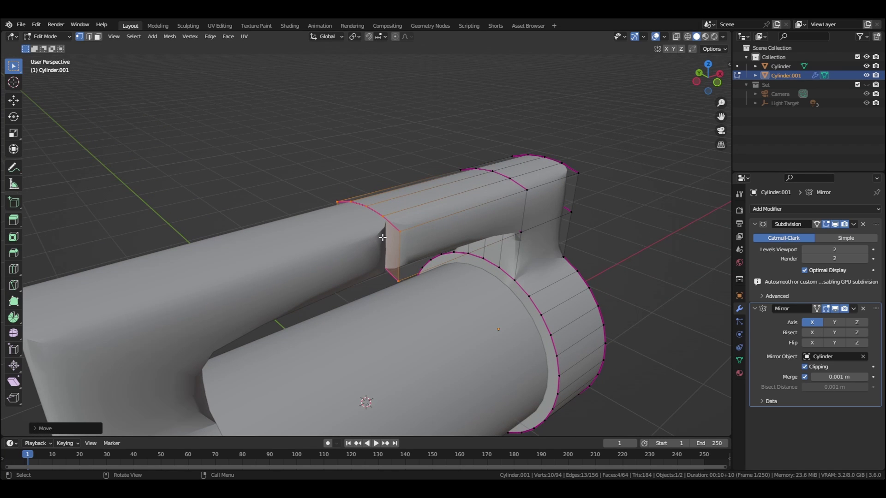
# Step: Delete the cap face at the handle's inner end on the mirror plane, and return to Object Mode
pyautogui.press('x')
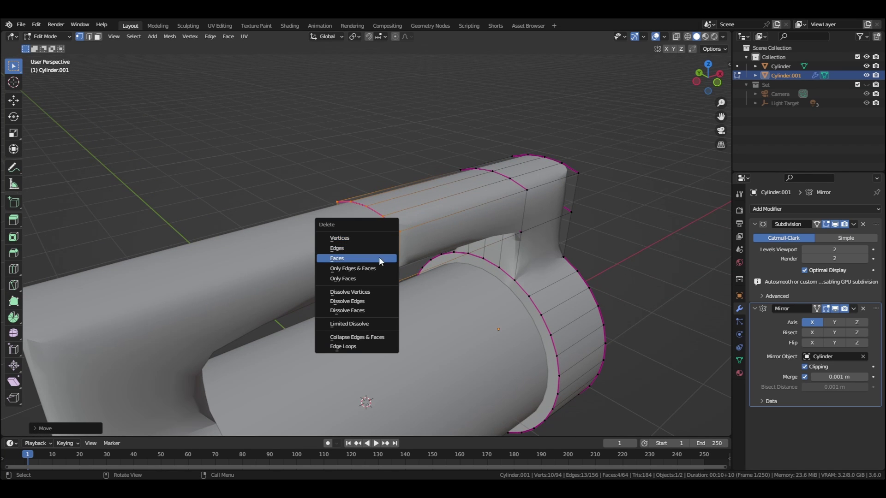
pyautogui.click(378, 257)
pyautogui.moveTo(414, 252)
pyautogui.mouseDown(button='middle')
pyautogui.moveTo(375, 208)
pyautogui.moveTo(410, 254)
pyautogui.mouseUp(button='middle')
pyautogui.hotkey('ctrl', 'Tab')
# Step: Move the Mirror modifier above the Subdivision modifier in the ring-and-handle object's modifier stack
pyautogui.moveTo(511, 264); pyautogui.dragTo(575, 312, button='middle')
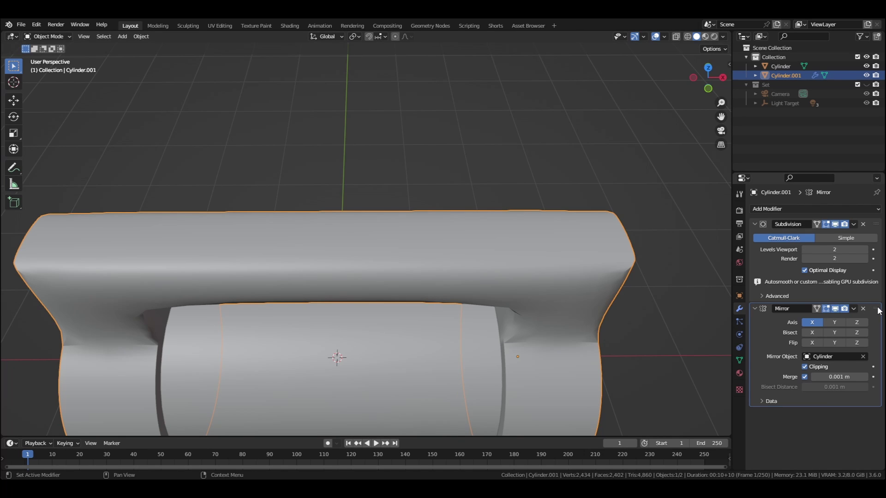
pyautogui.moveTo(876, 309); pyautogui.dragTo(865, 204)
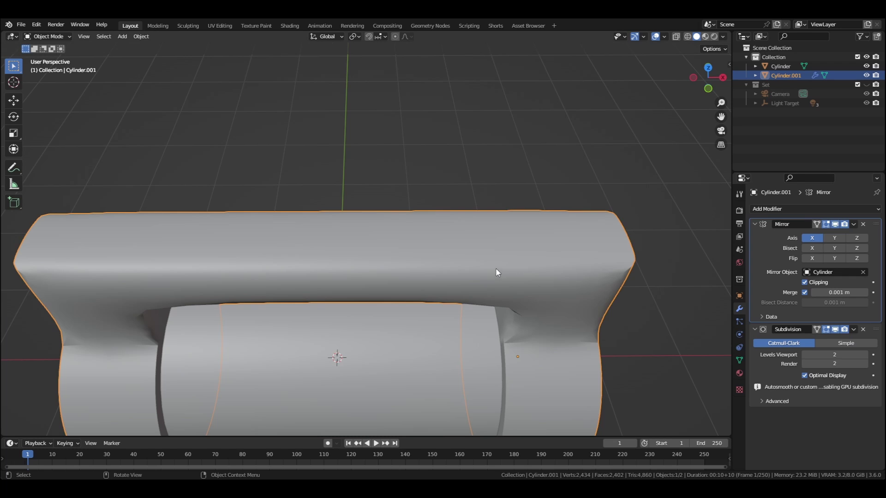
pyautogui.moveTo(494, 273); pyautogui.dragTo(456, 282, button='middle')
pyautogui.scroll(-3, 531, 231)
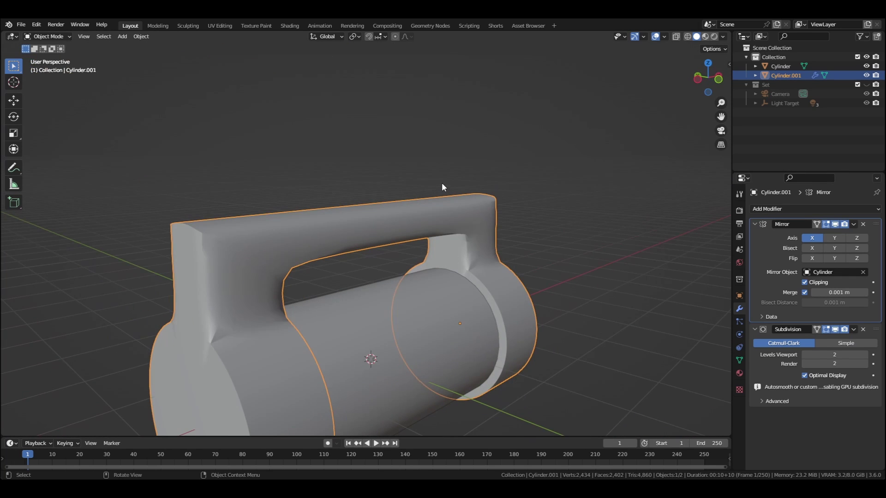
# Step: Examine the smoothed handle and its joints with the rings from the side and from underneath
pyautogui.moveTo(455, 187); pyautogui.dragTo(298, 270, button='middle')
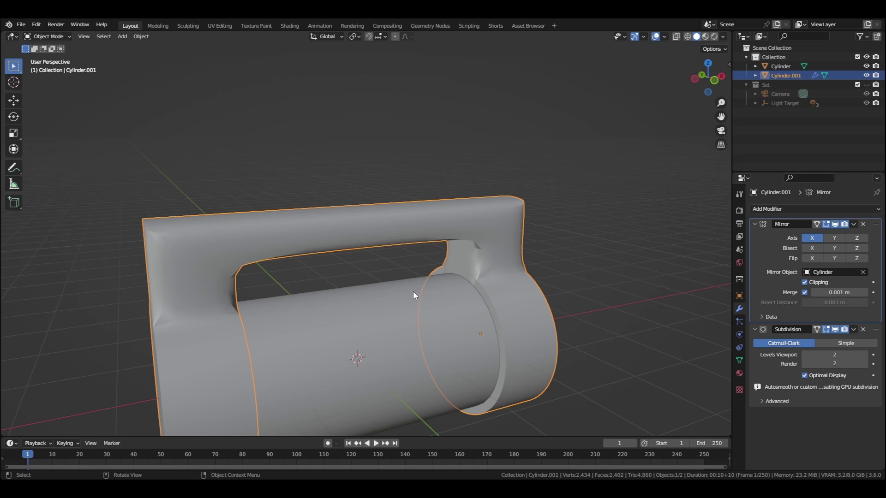
pyautogui.moveTo(402, 236); pyautogui.dragTo(497, 241, button='middle')
pyautogui.scroll(3, 421, 295)
pyautogui.moveTo(420, 296); pyautogui.dragTo(452, 254, button='middle')
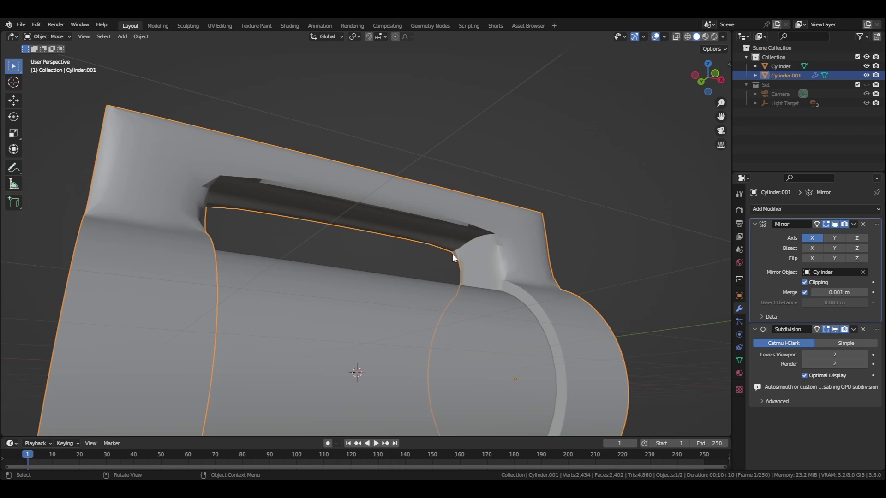
pyautogui.rightClick(501, 217)
pyautogui.moveTo(600, 258); pyautogui.dragTo(522, 272, button='middle')
pyautogui.press('Tab')
pyautogui.press('Escape')
pyautogui.scroll(-3, 522, 251)
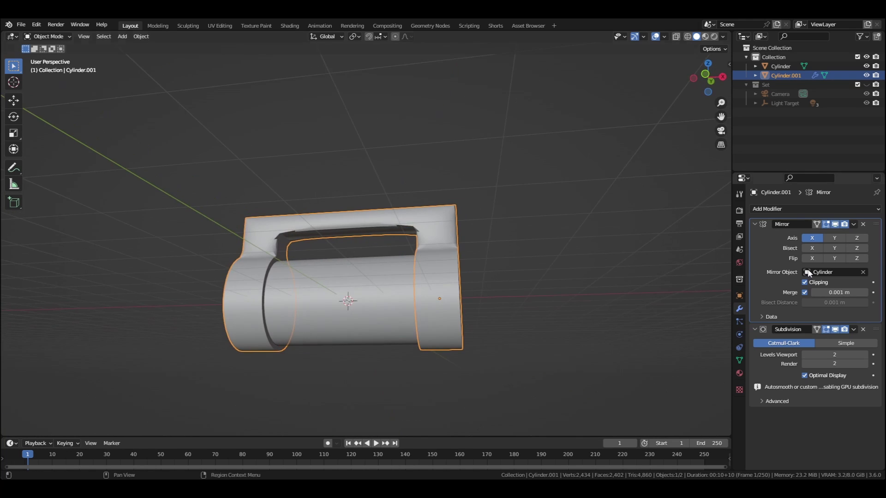
# Step: Remove the Subdivision modifier from the ring-and-handle object, and select the main cylinder
pyautogui.click(863, 329)
pyautogui.moveTo(452, 283); pyautogui.dragTo(426, 273, button='middle')
pyautogui.click(442, 263)
pyautogui.scroll(-2, 416, 274)
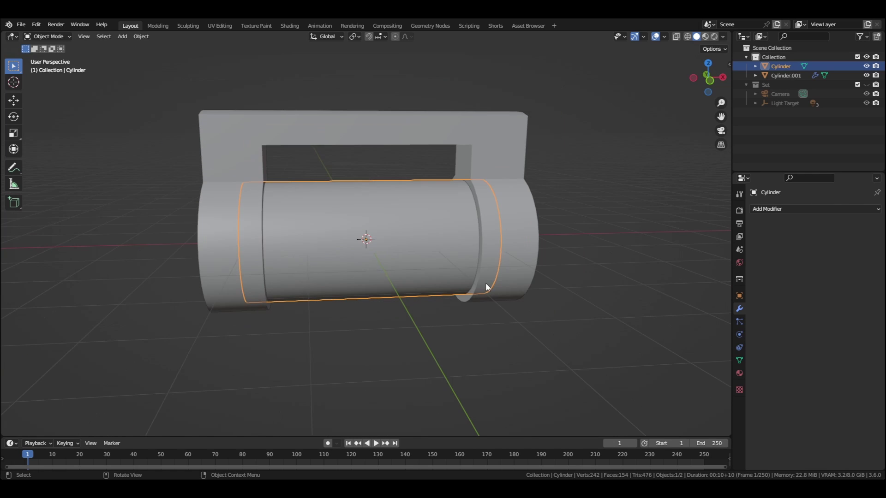